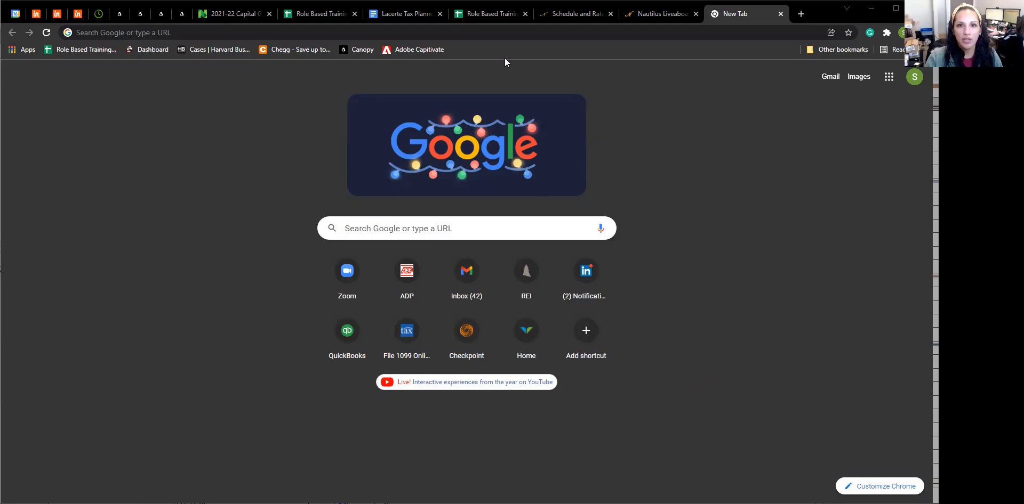
Go to tax1099.com in the new Chrome tab.
left_click(493, 36)
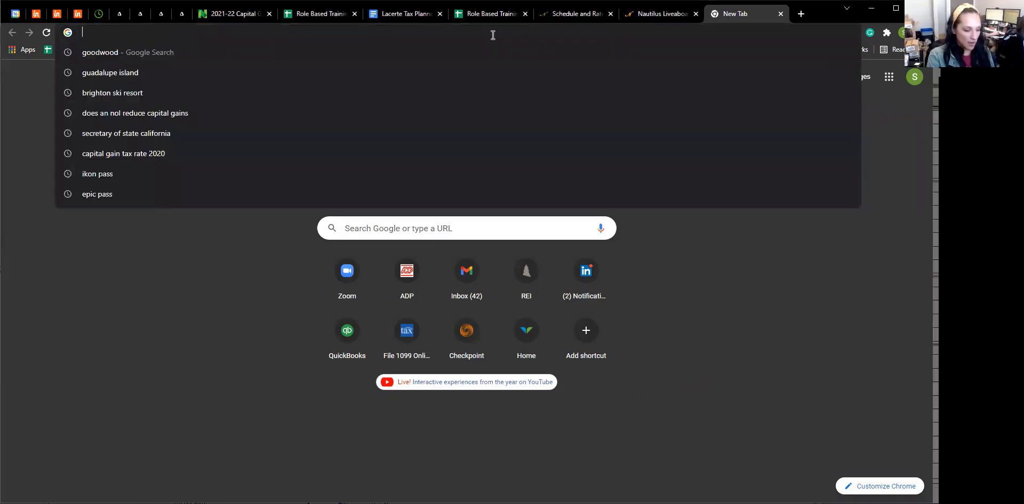
type("tax1099.")
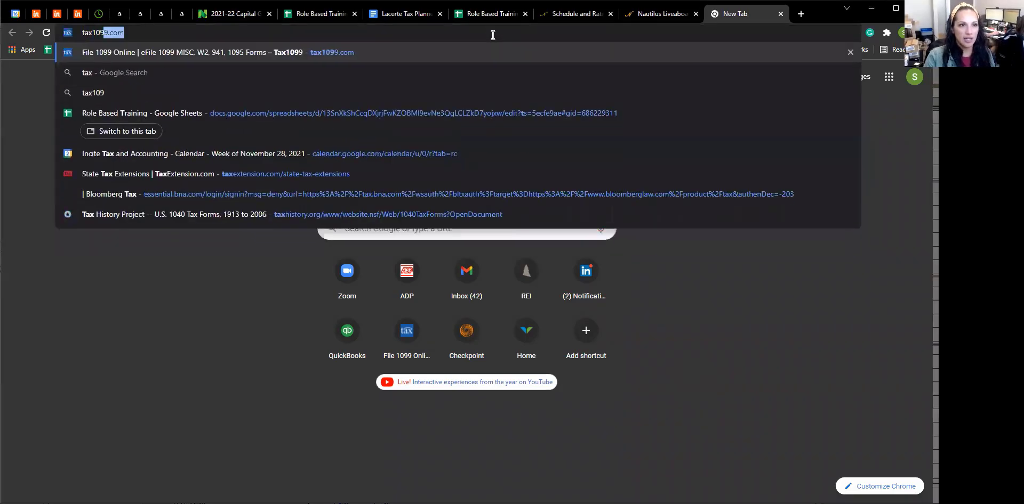
type("com")
key("Return")
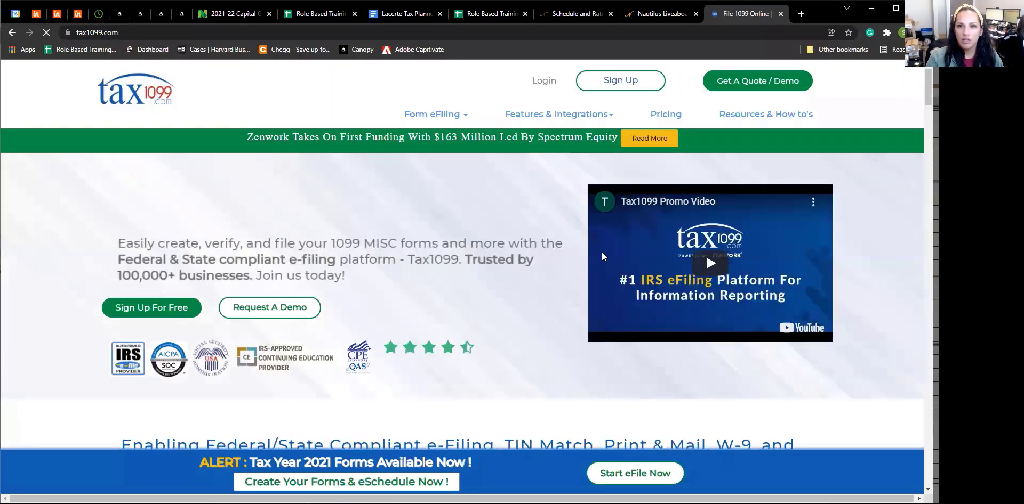
Log in to Tax1099 with the account's e-mail address and password.
left_click(612, 83)
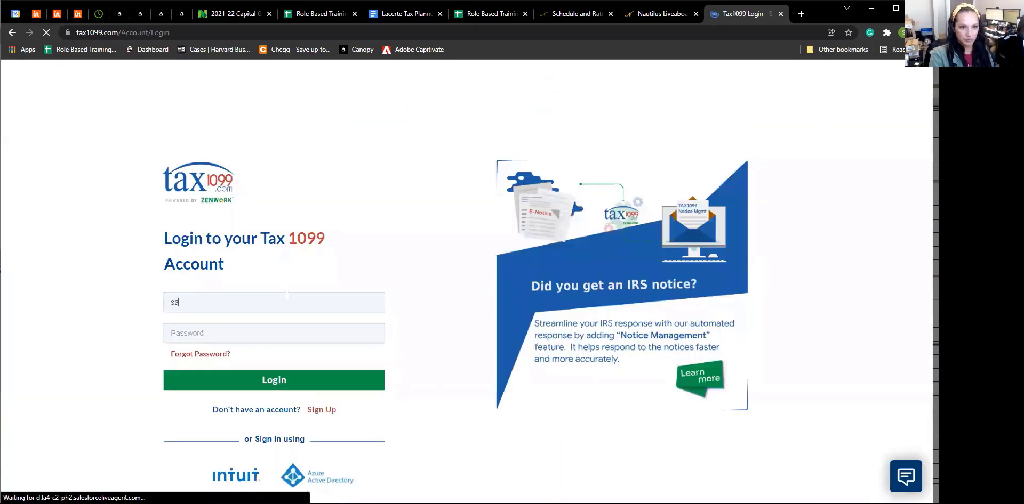
key("Tab")
type("*************")
key("Return")
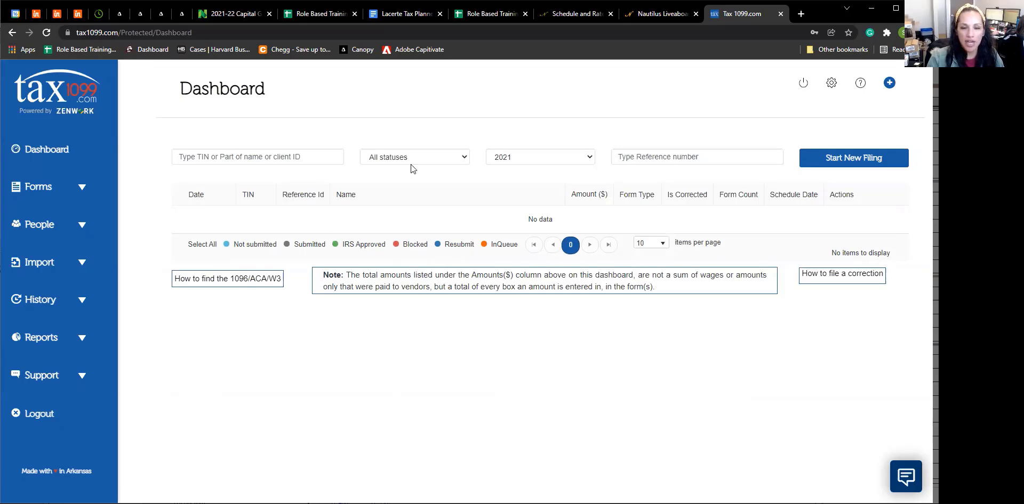
Start a new filing from the Dashboard to see the 2021 form types.
left_click(849, 160)
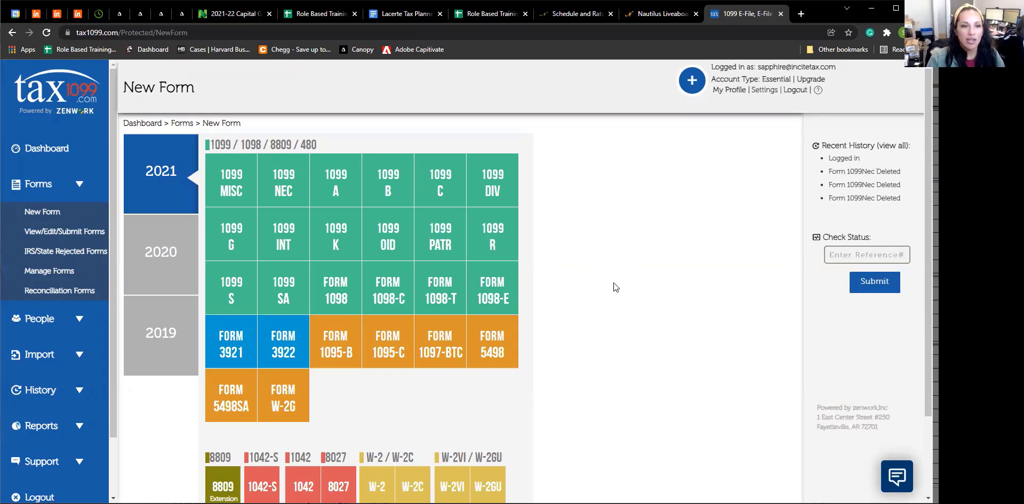
Create a 2021 1099-NEC and pick saved payer Incite Tax, leaving Add Payer unused.
left_click(281, 187)
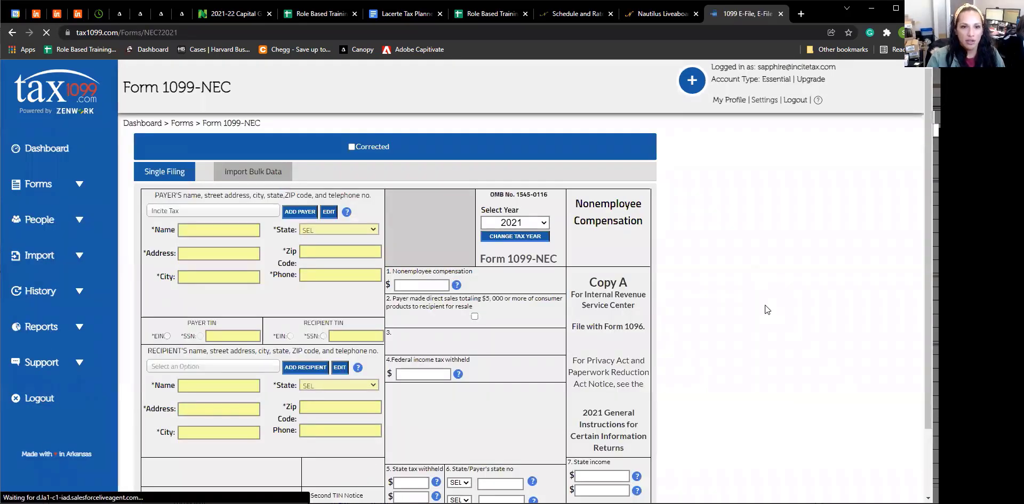
scroll(765, 305, "down", 1)
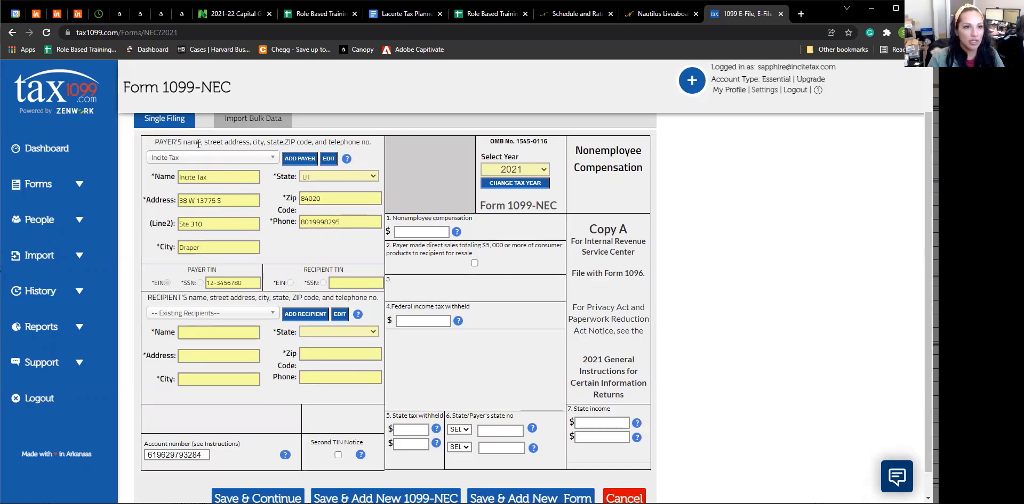
left_click(273, 162)
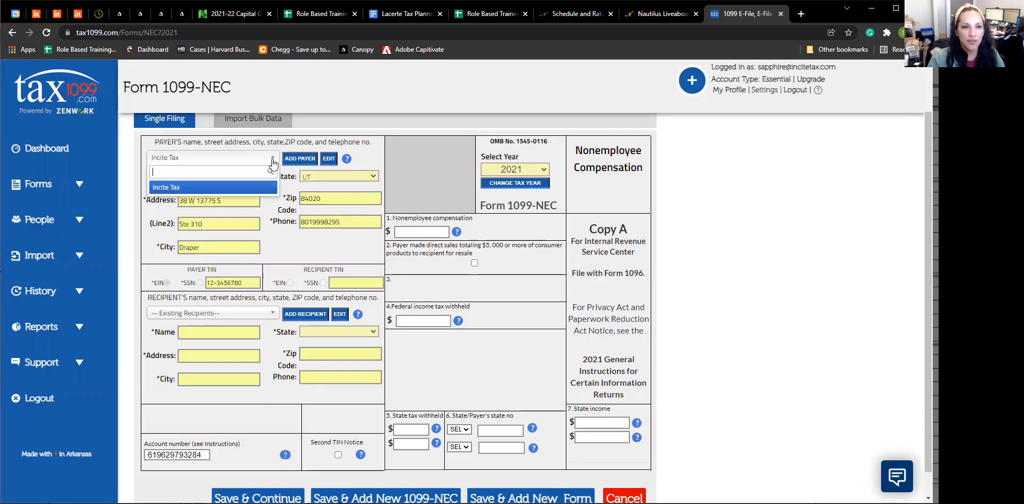
left_click(212, 191)
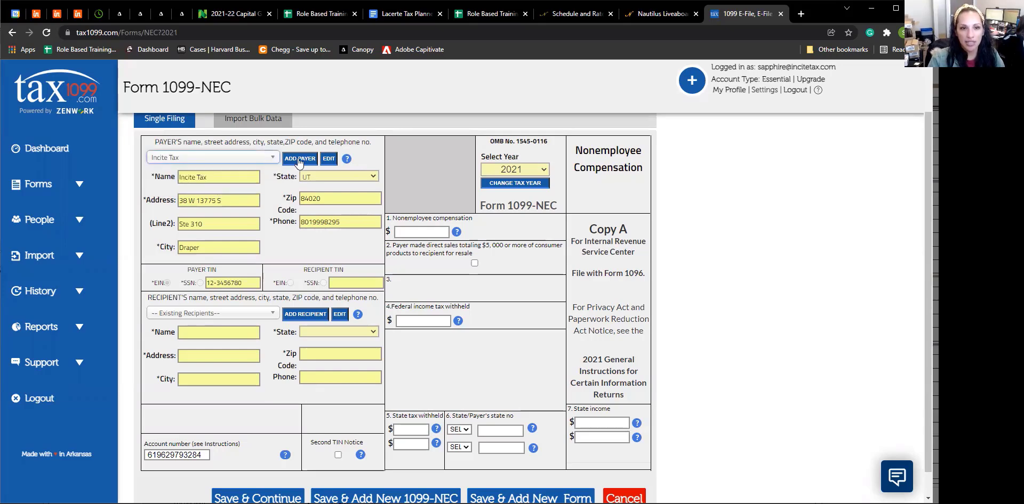
left_click(299, 159)
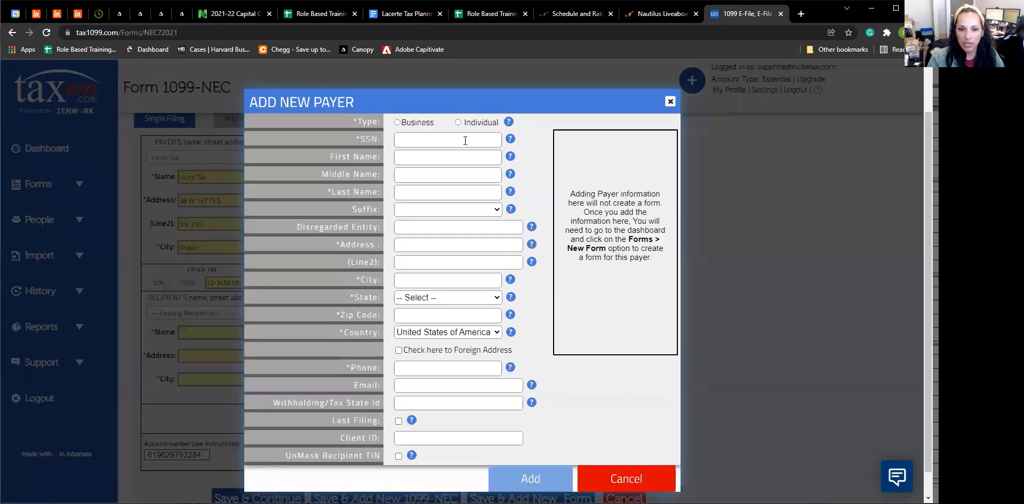
left_click(617, 483)
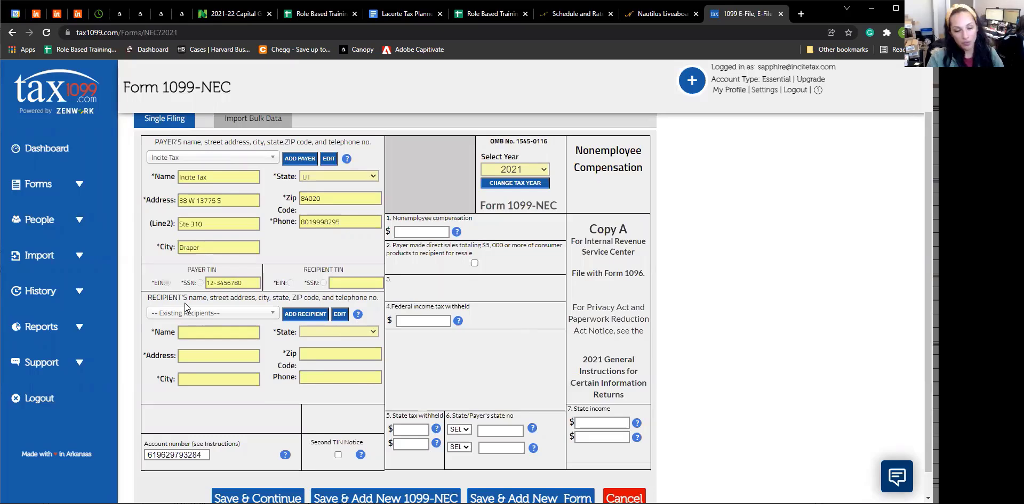
Select Lyme Services from Existing Recipients instead of adding a new recipient.
left_click(272, 316)
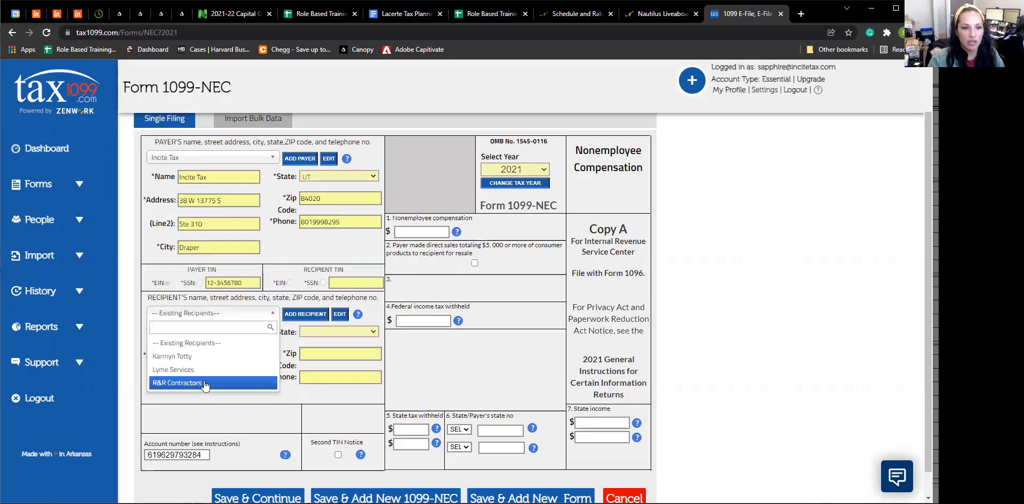
left_click(272, 314)
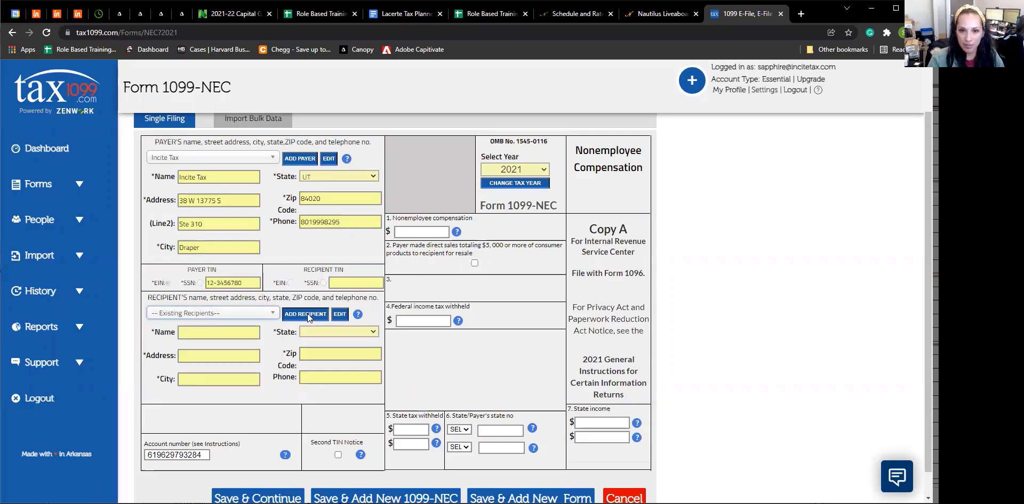
left_click(305, 315)
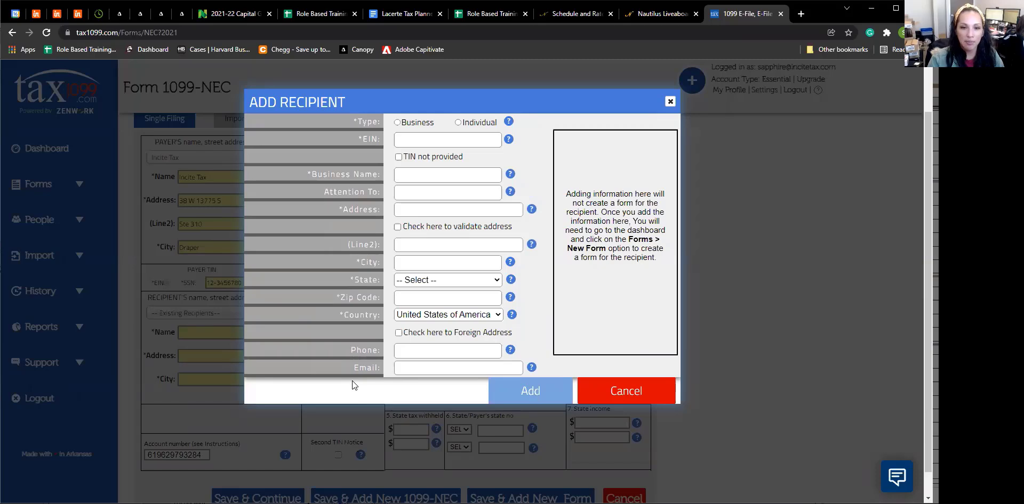
left_click(637, 395)
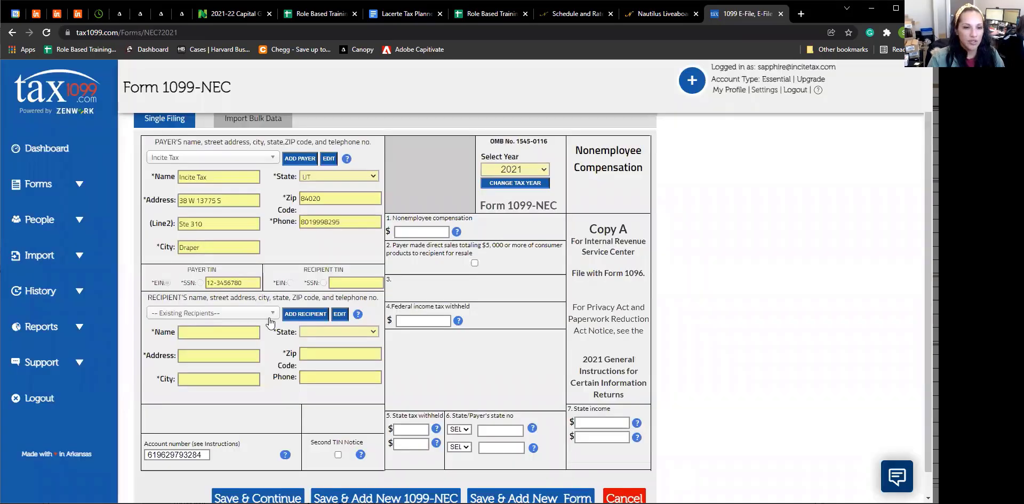
left_click(269, 316)
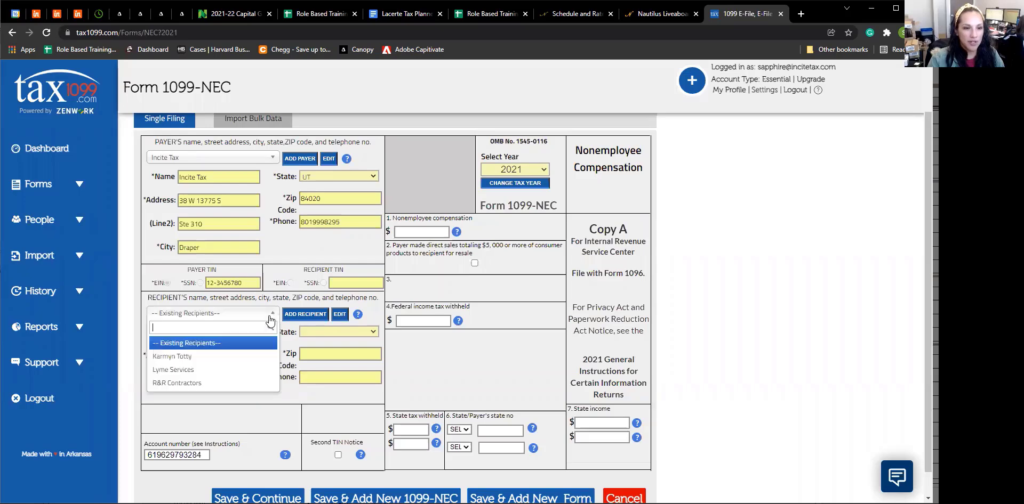
left_click(206, 370)
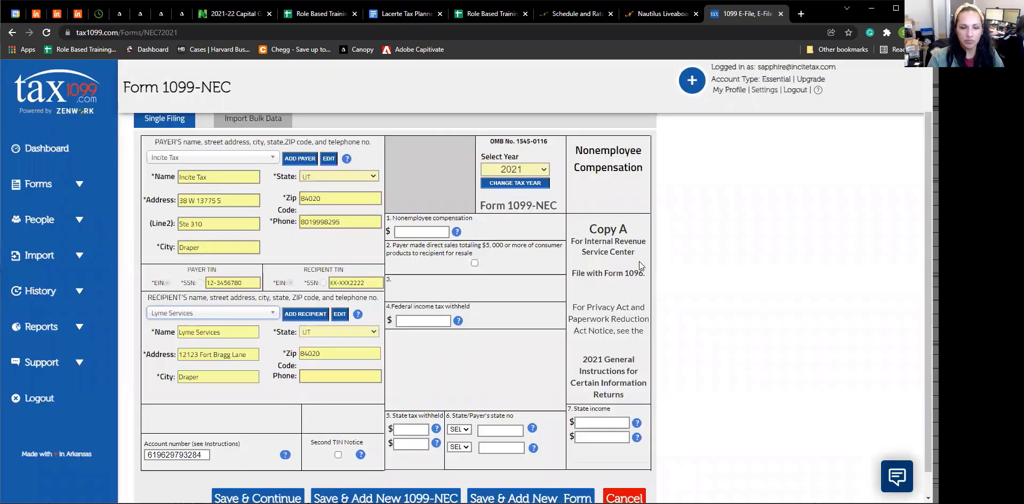
left_click(411, 230)
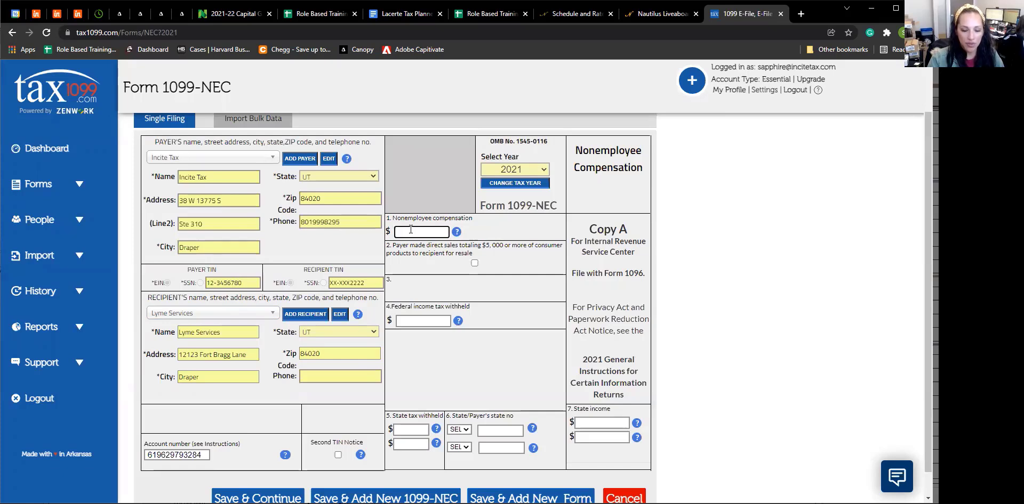
Enter 6500.00 in box 1 Nonemployee compensation and review the rest of the form.
type("6500.00")
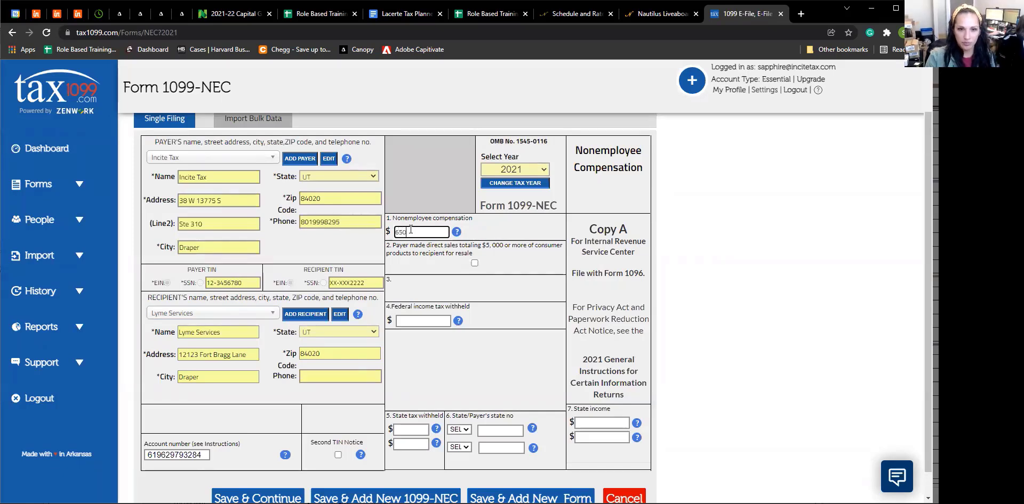
key("Tab")
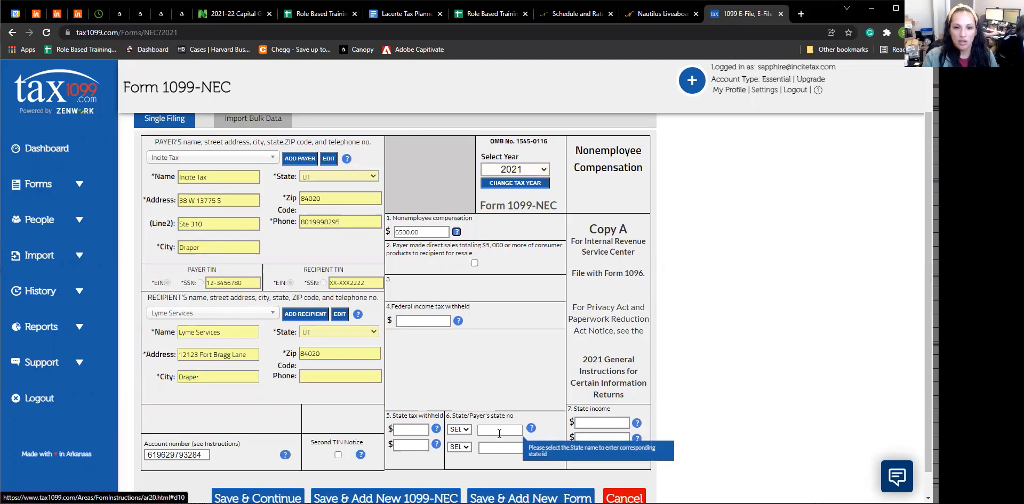
scroll(755, 374, "down", 1)
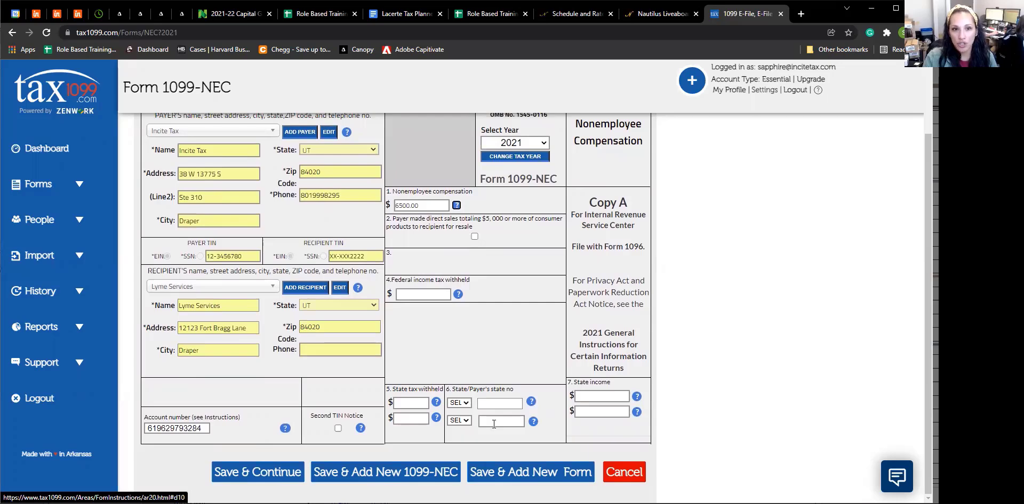
scroll(494, 424, "up", 1)
scroll(492, 424, "down", 1)
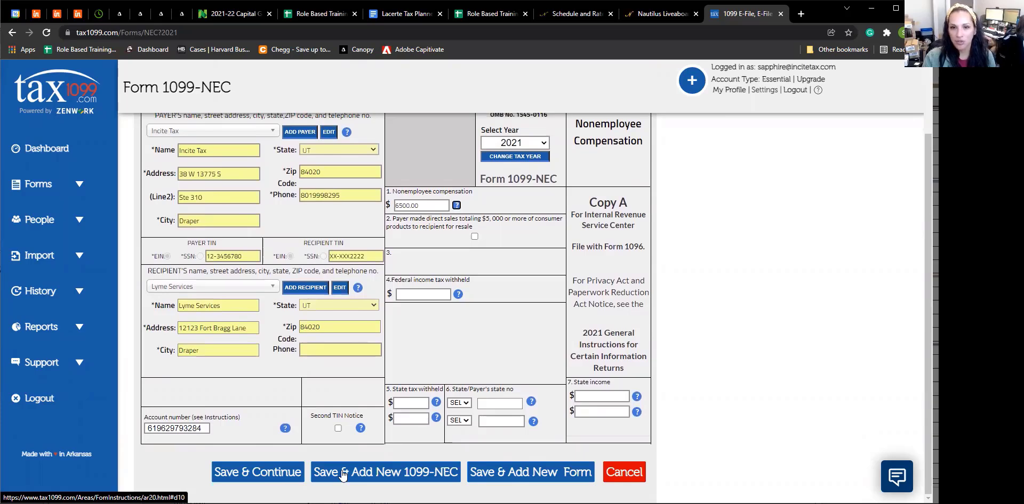
Save the 1099-NEC and tick Email Recipient for the Lyme Services form.
left_click(264, 479)
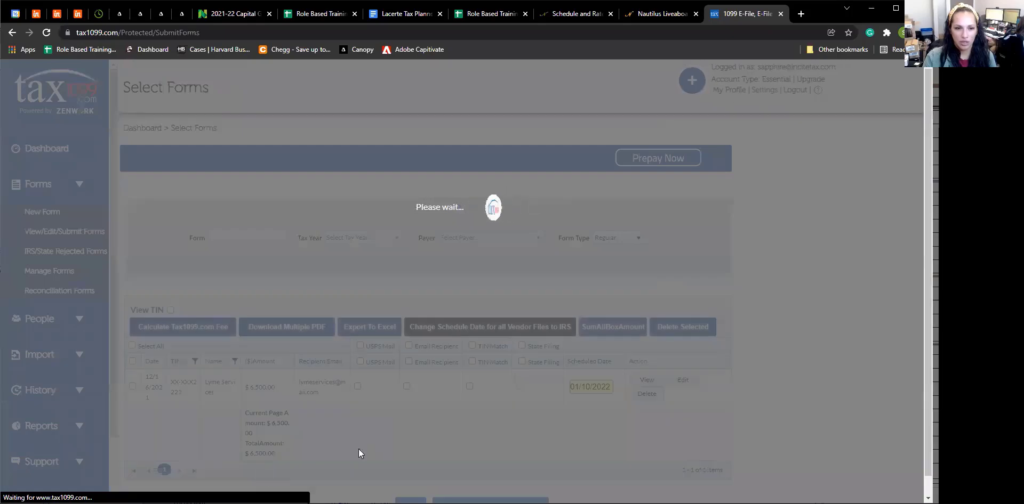
scroll(777, 367, "down", 1)
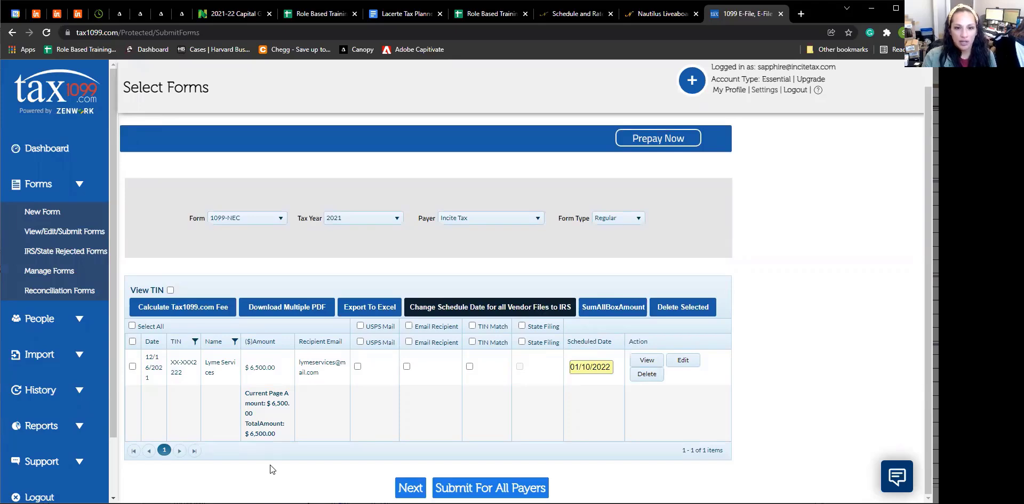
left_click(407, 327)
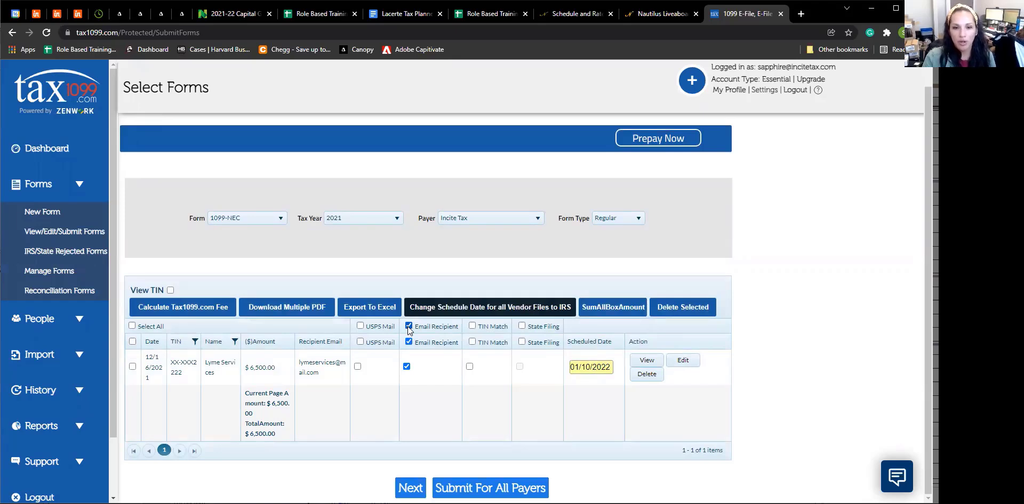
Change the IRS schedule date for all vendor files to January 28, 2022.
left_click(442, 309)
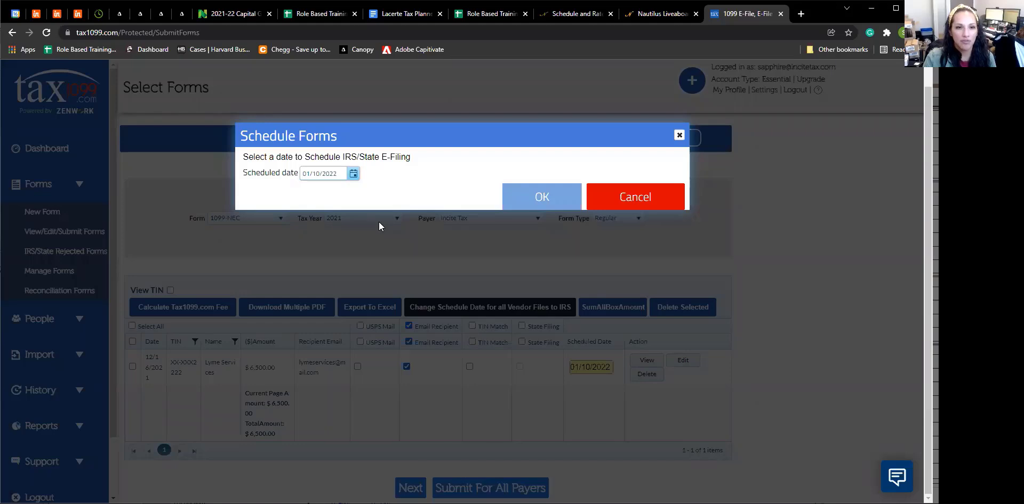
left_click(353, 175)
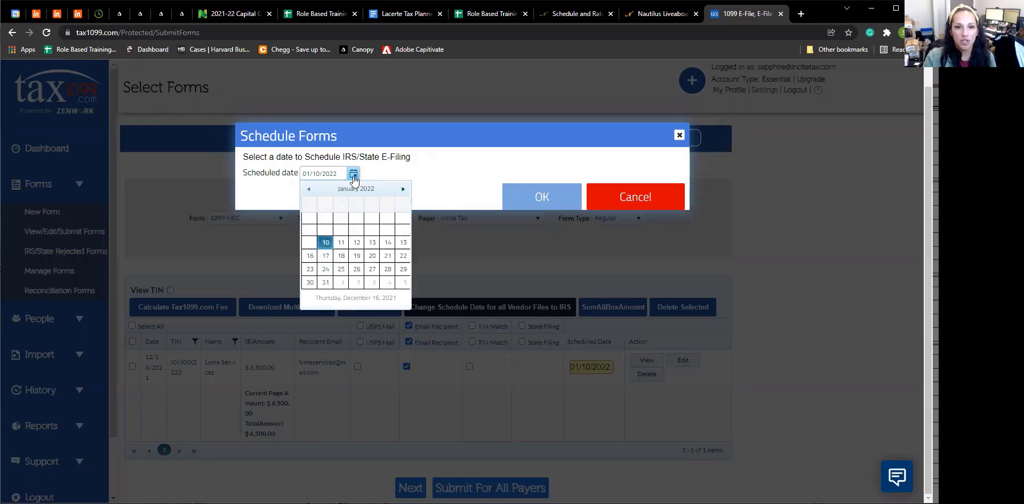
left_click(387, 269)
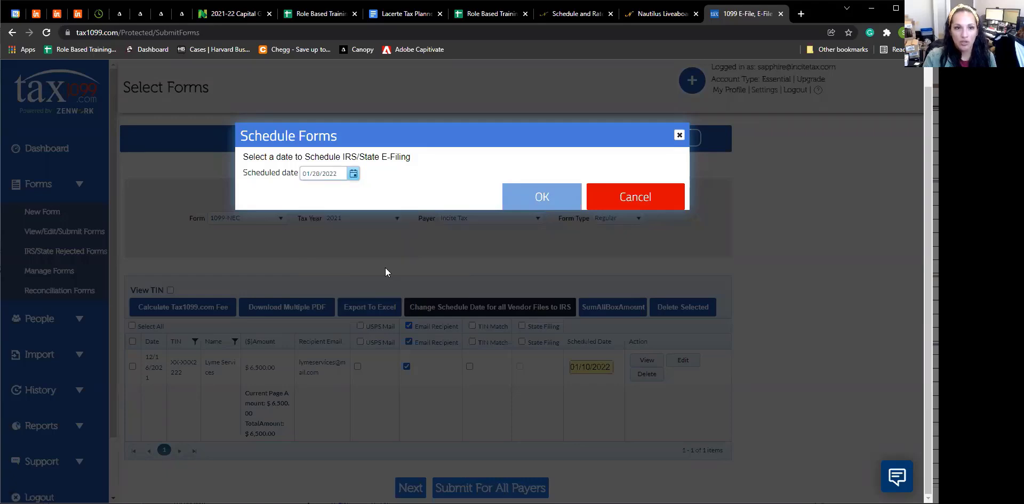
left_click(534, 199)
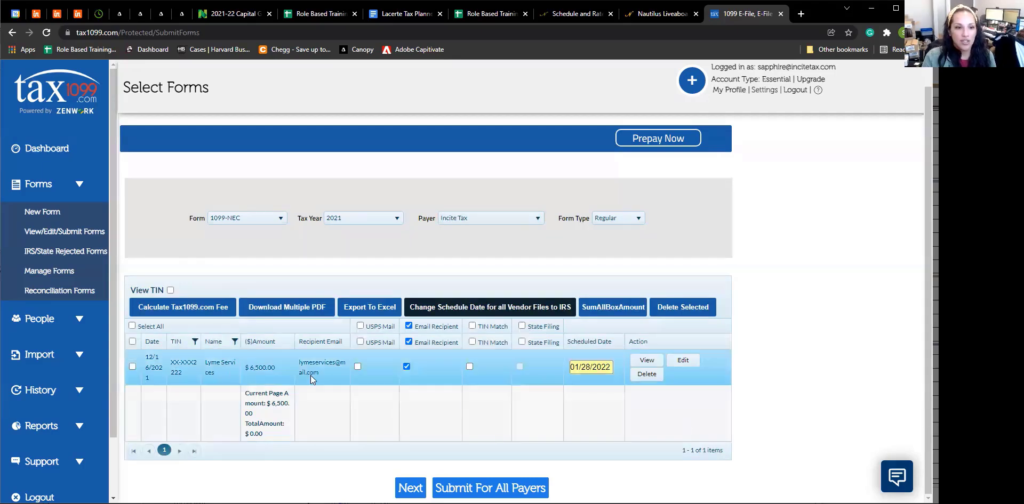
Select all forms, submit them, and accept the IRS, schedule-date and verification notices.
left_click(131, 325)
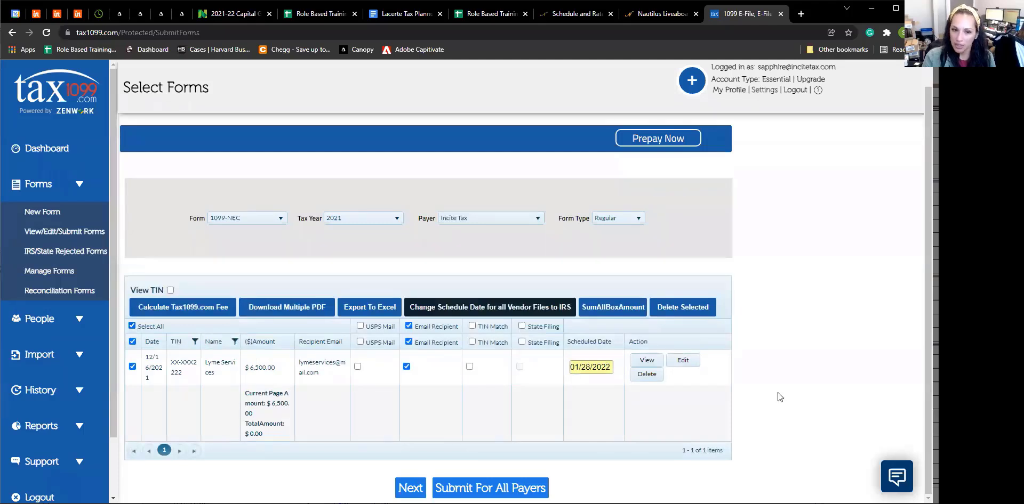
left_click(409, 489)
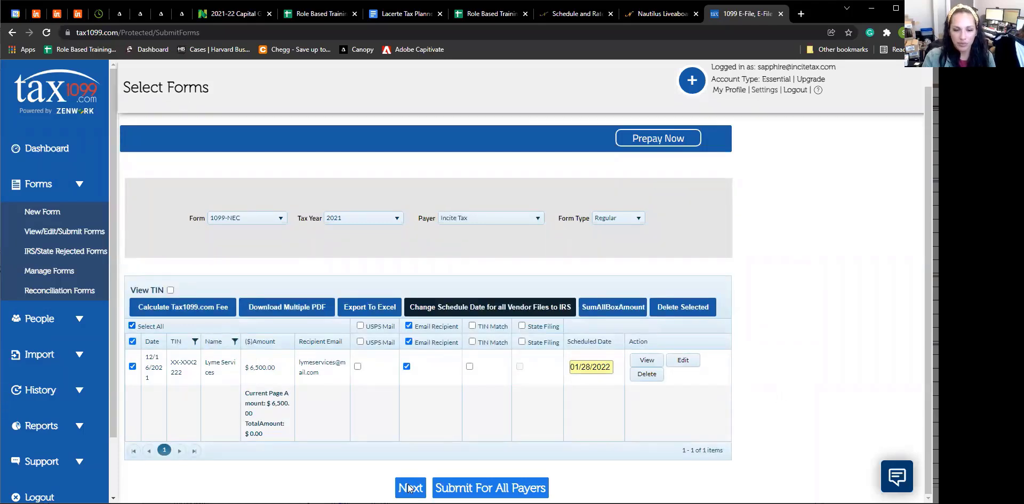
left_click(476, 322)
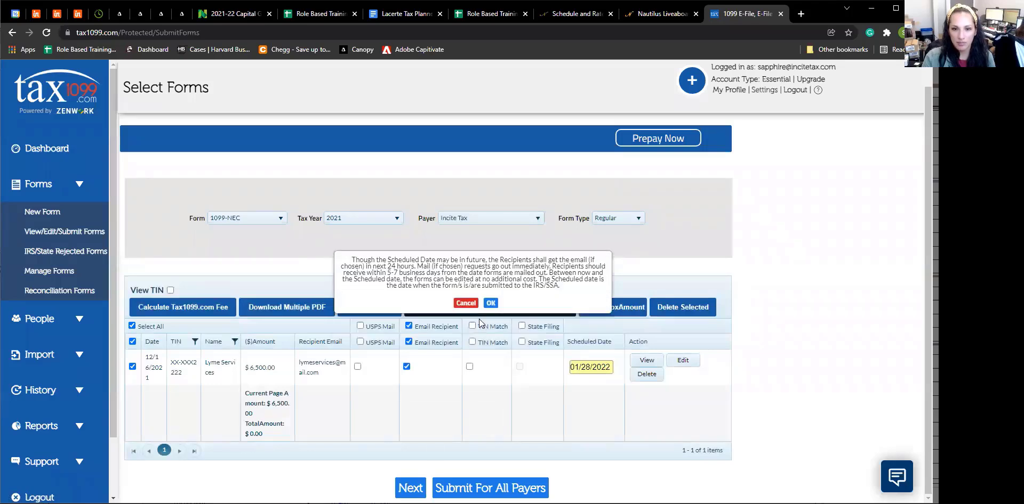
left_click(490, 304)
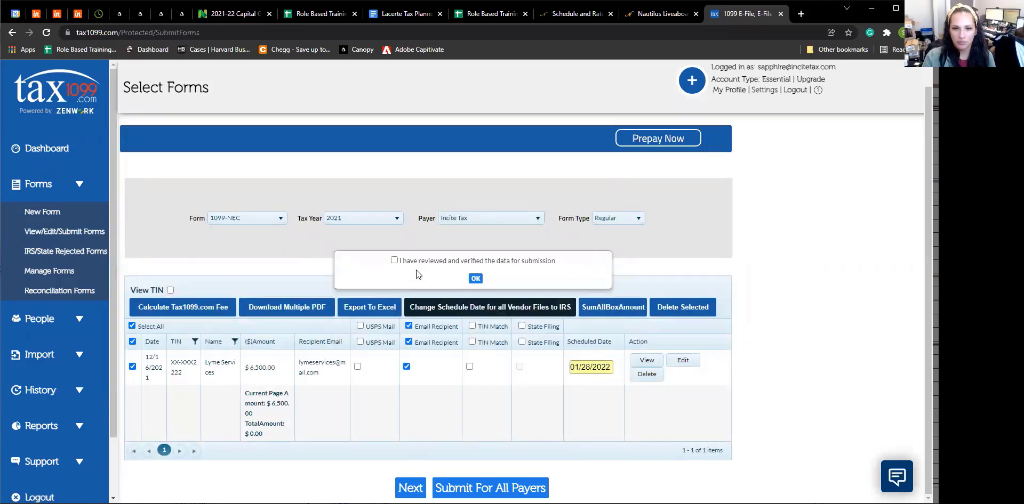
left_click(474, 279)
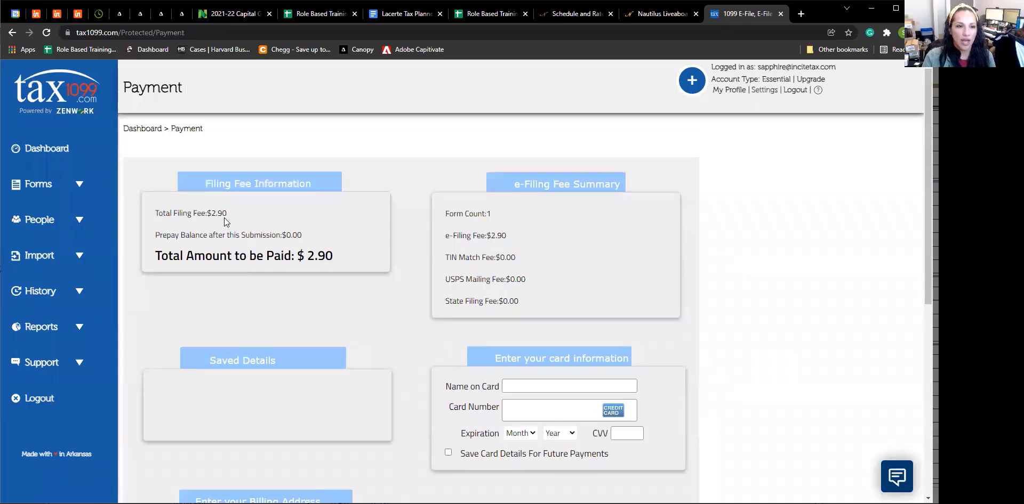
Review the $2.90 Payment page without paying, then return to the Dashboard.
scroll(674, 341, "down", 2)
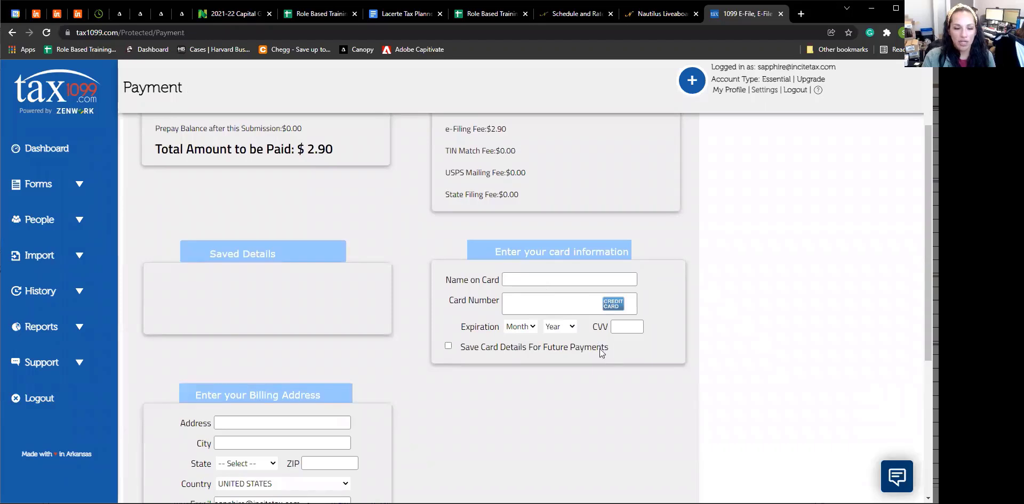
scroll(599, 349, "down", 3)
scroll(599, 349, "down", 2)
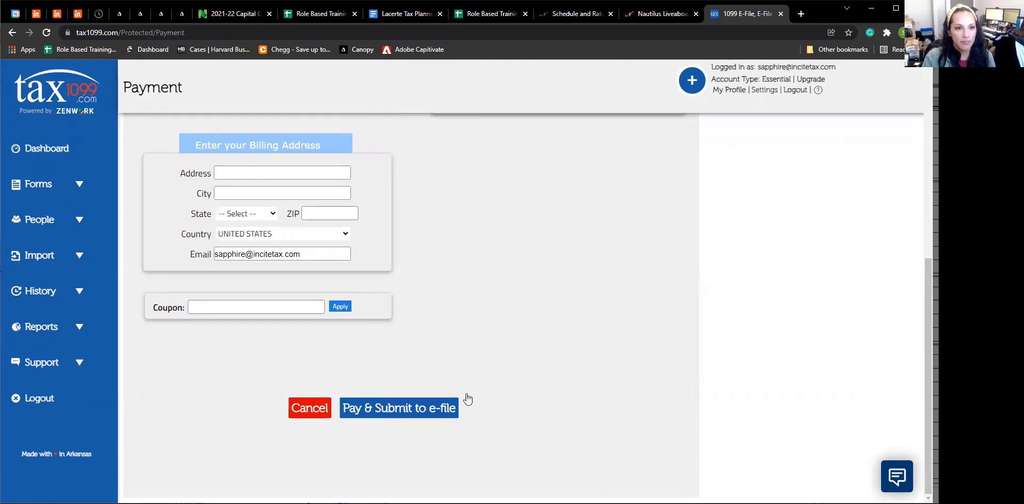
scroll(569, 416, "up", 6)
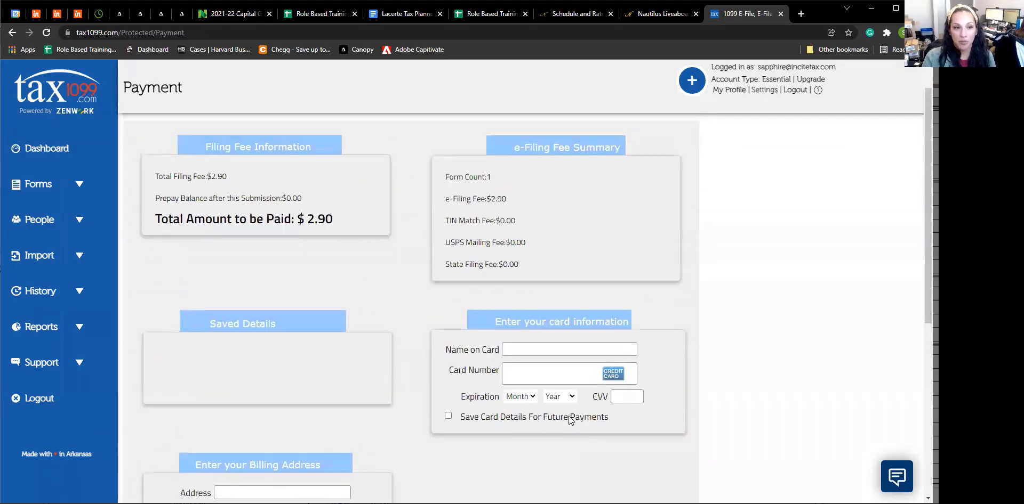
left_click(57, 152)
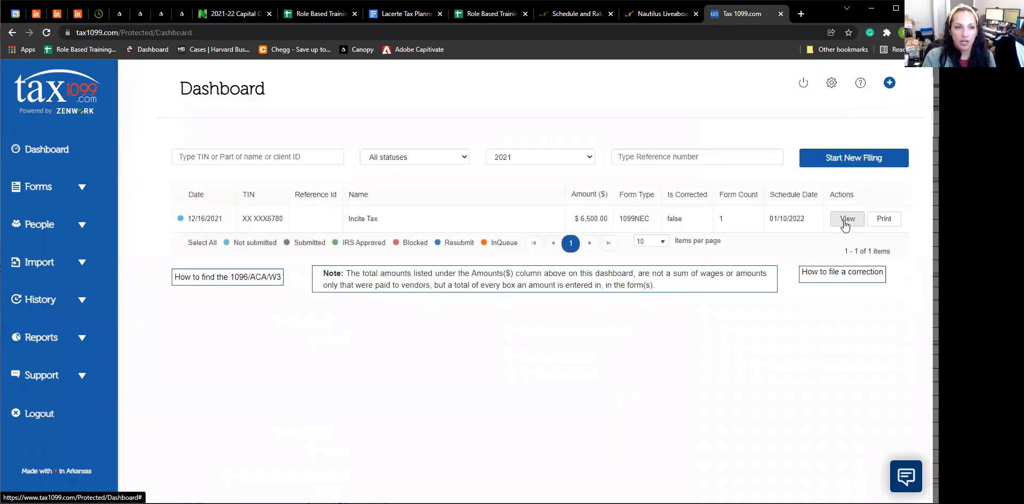
Reopen Incite Tax's Select Forms page, showing the $6,500.00 Lyme Services 1099-NEC scheduled 01/10/2022.
left_click(845, 222)
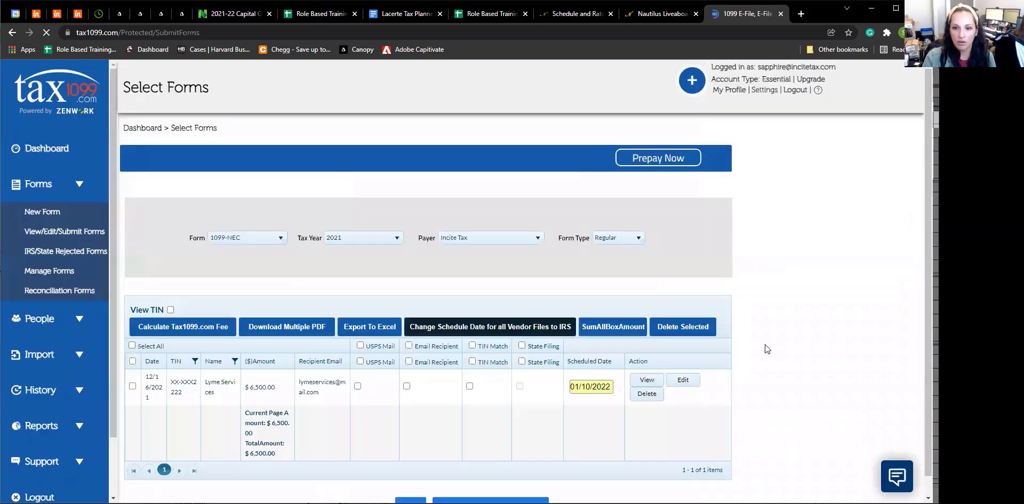
scroll(791, 340, "down", 1)
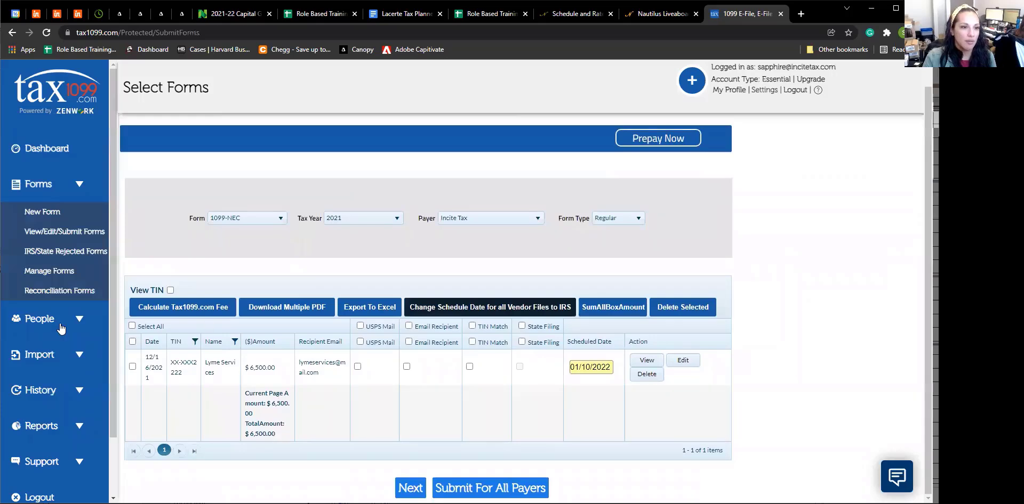
left_click(79, 320)
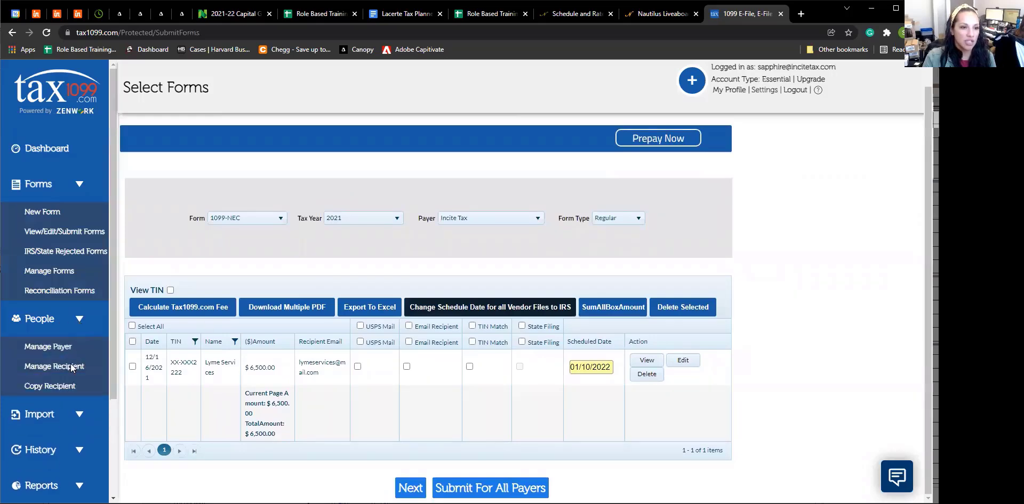
Review the Manage Recipient table, then view Manage Payer listing Incite Tax as the only active payer.
left_click(71, 367)
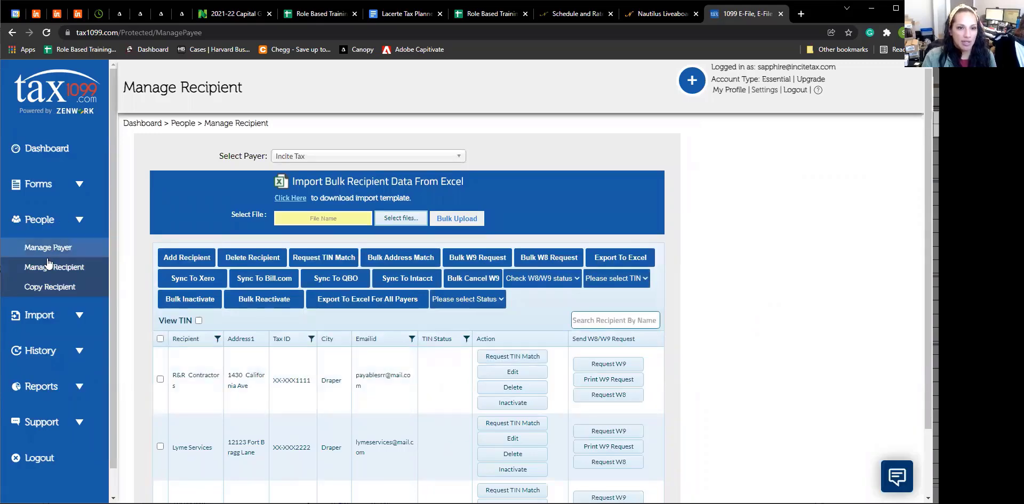
scroll(267, 305, "down", 2)
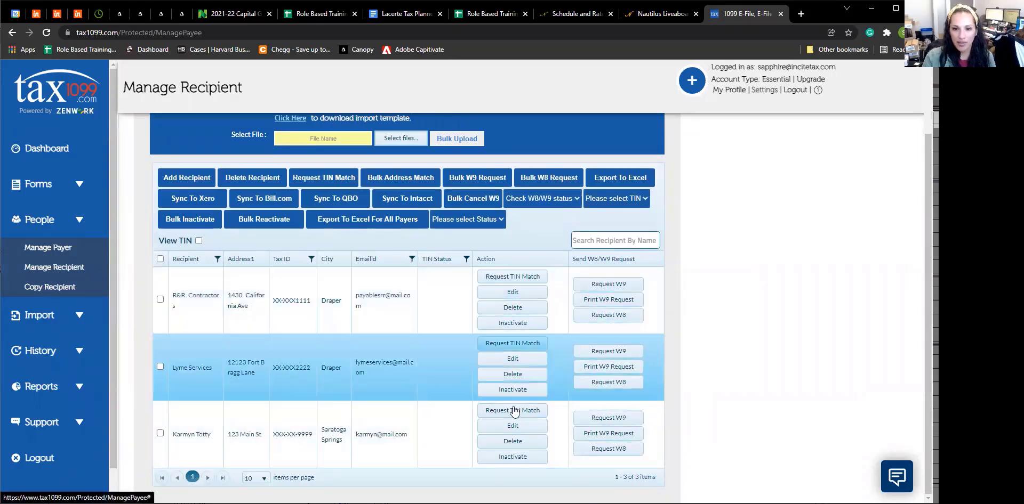
scroll(708, 331, "up", 2)
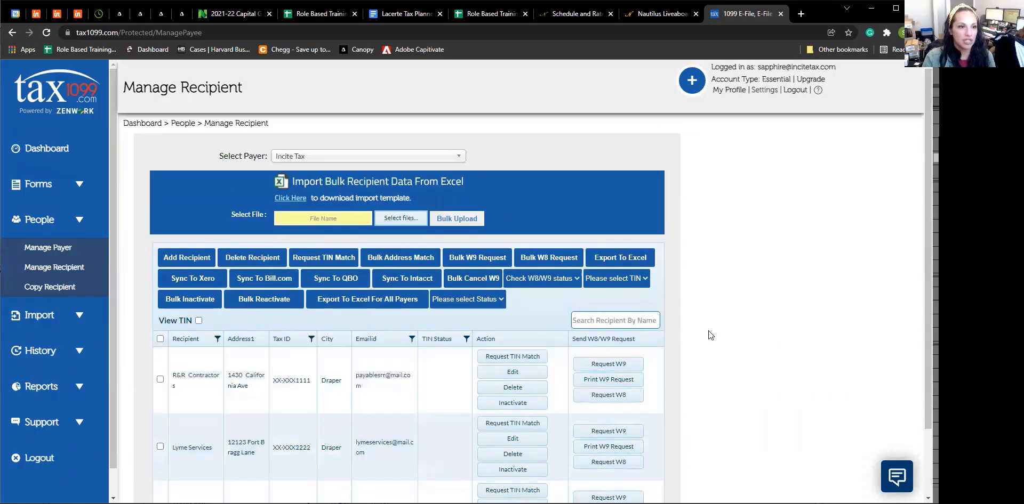
left_click(49, 248)
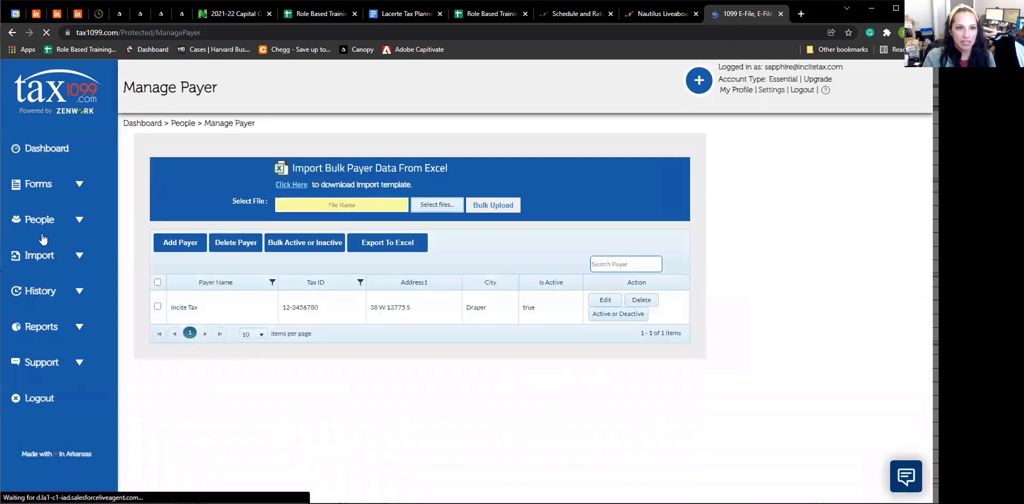